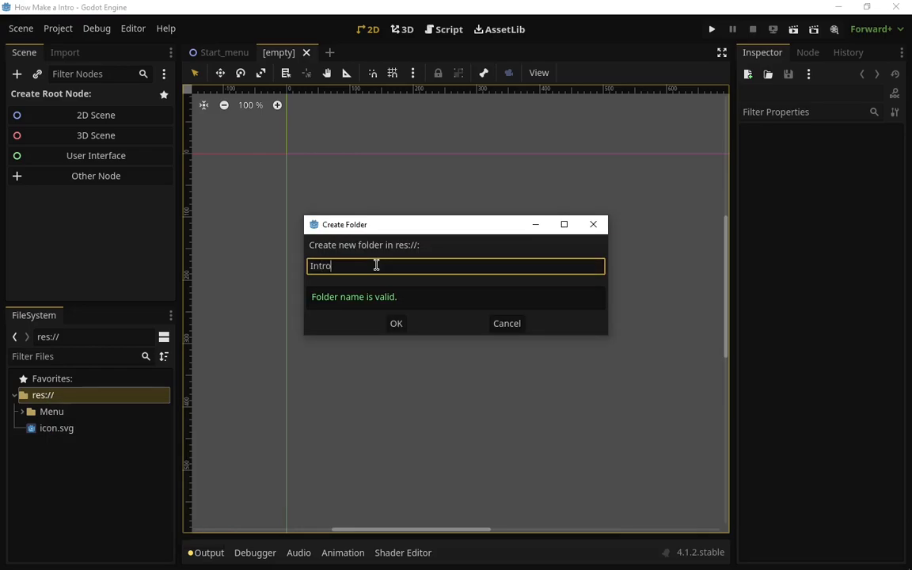
# Create the Intro folder in the project root and import IntroForMyGames.png from the GameArt folder into it
pyautogui.click(396, 323)
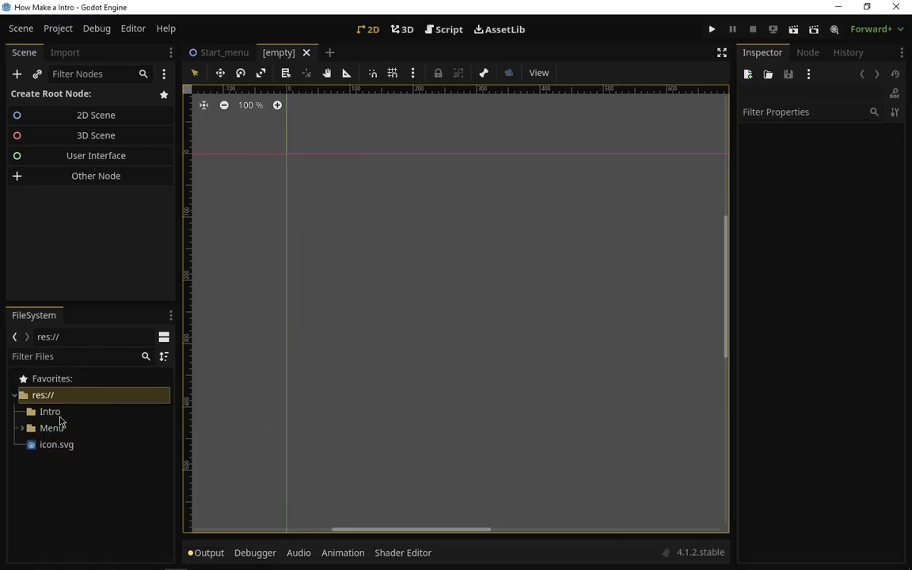
pyautogui.click(59, 413)
pyautogui.click(55, 559)
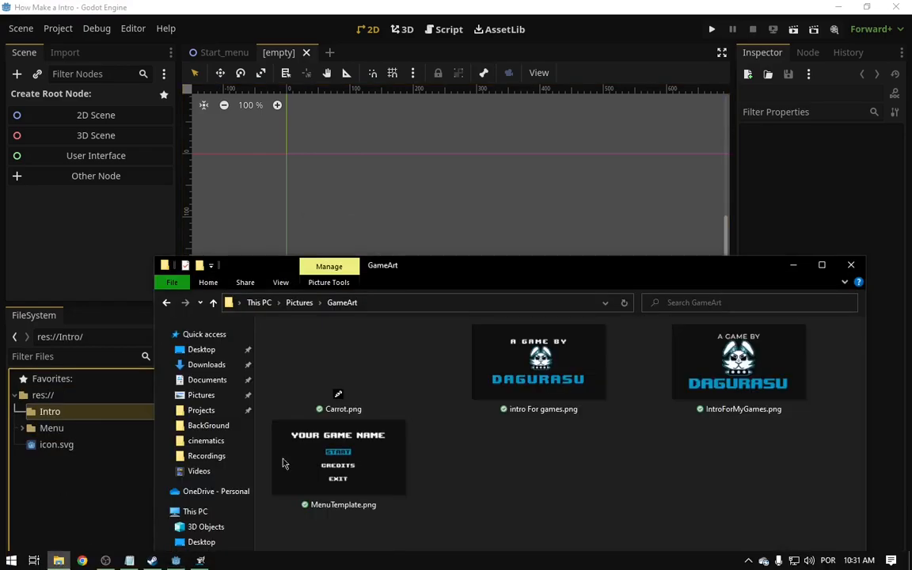
pyautogui.moveTo(742, 369); pyautogui.dragTo(50, 414)
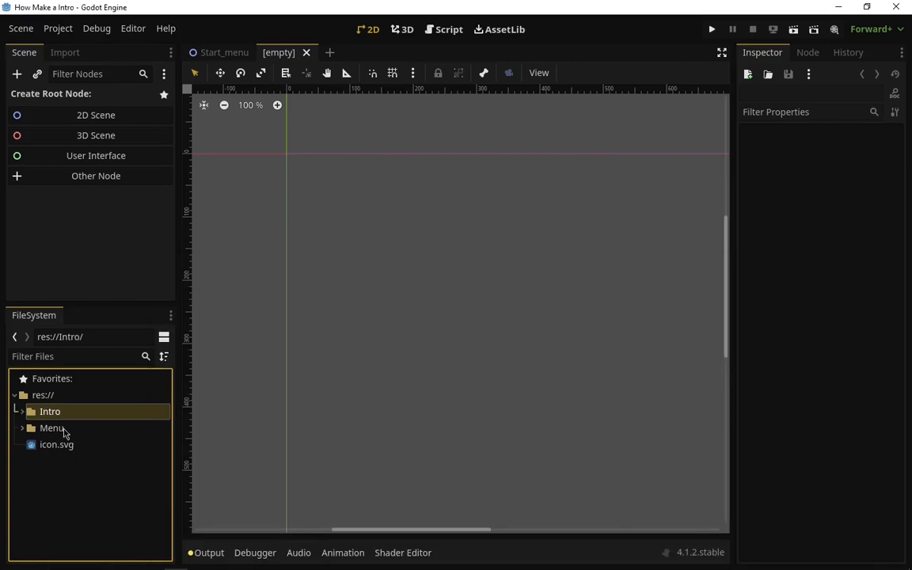
pyautogui.click(23, 412)
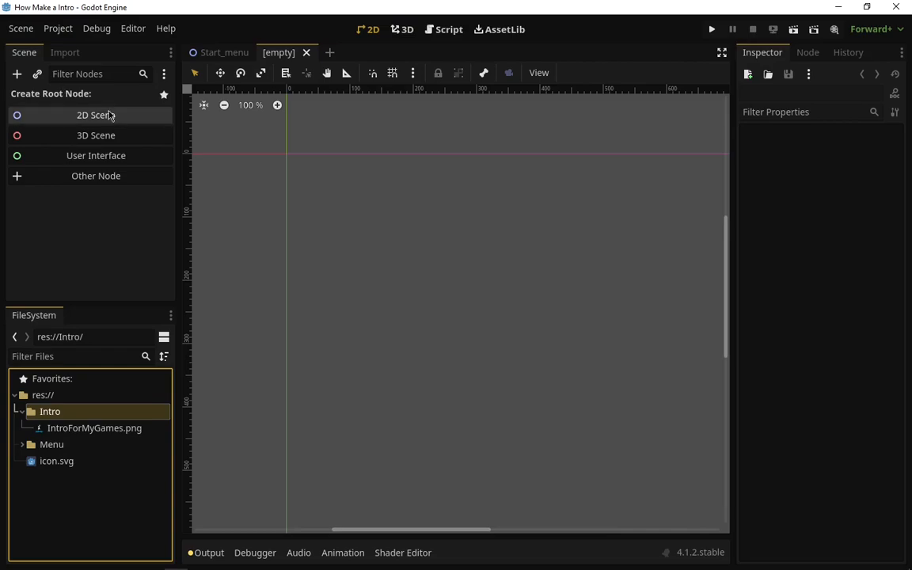
# Create a 2D scene root and add Sprite2D, ColorRect and AnimationPlayer nodes as its children
pyautogui.click(111, 118)
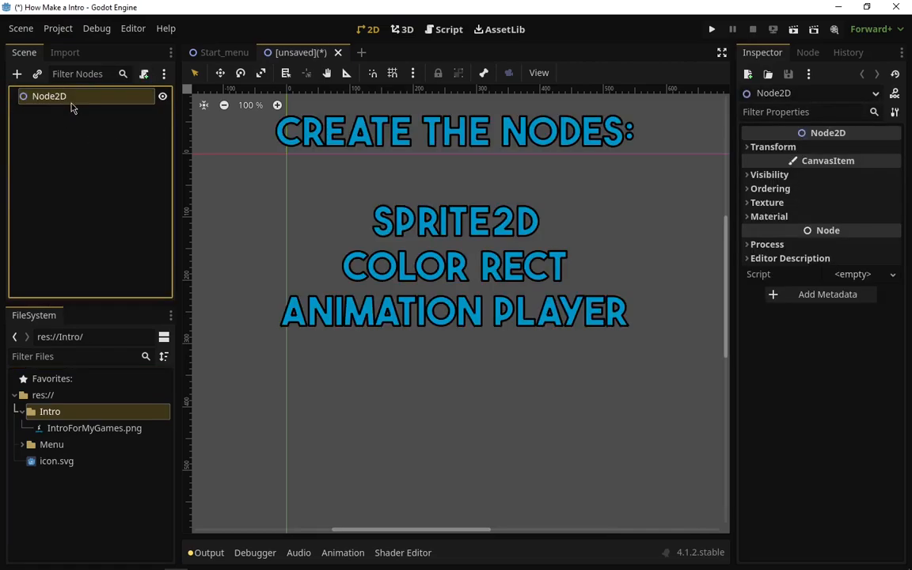
pyautogui.click(17, 73)
pyautogui.write('sp')
pyautogui.press('Return')
pyautogui.hotkey('ctrl', 'a')
pyautogui.write('colo')
pyautogui.press('Return')
pyautogui.hotkey('ctrl', 'a')
pyautogui.write('animationp')
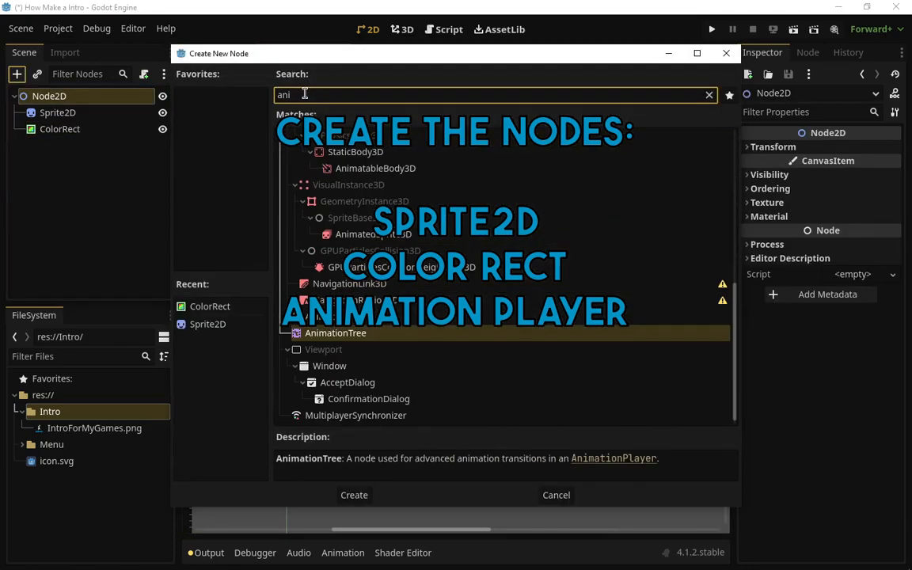
pyautogui.press('Return')
# Assign IntroForMyGames.png as the Sprite2D's texture and move the sprite so its upper-left corner sits at the scene origin
pyautogui.click(78, 115)
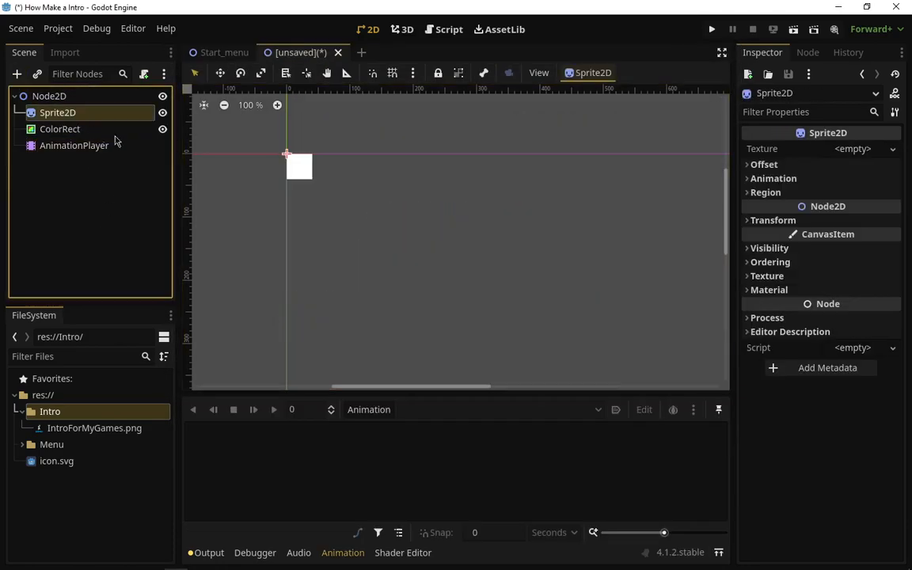
pyautogui.click(75, 429)
pyautogui.moveTo(74, 429); pyautogui.dragTo(853, 150)
pyautogui.scroll(-3, 419, 259)
pyautogui.scroll(-5, 544, 367)
pyautogui.scroll(-6, 433, 273)
pyautogui.moveTo(282, 209); pyautogui.dragTo(418, 274)
pyautogui.scroll(20, 308, 215)
pyautogui.scroll(5, 457, 177)
pyautogui.scroll(-10, 419, 275)
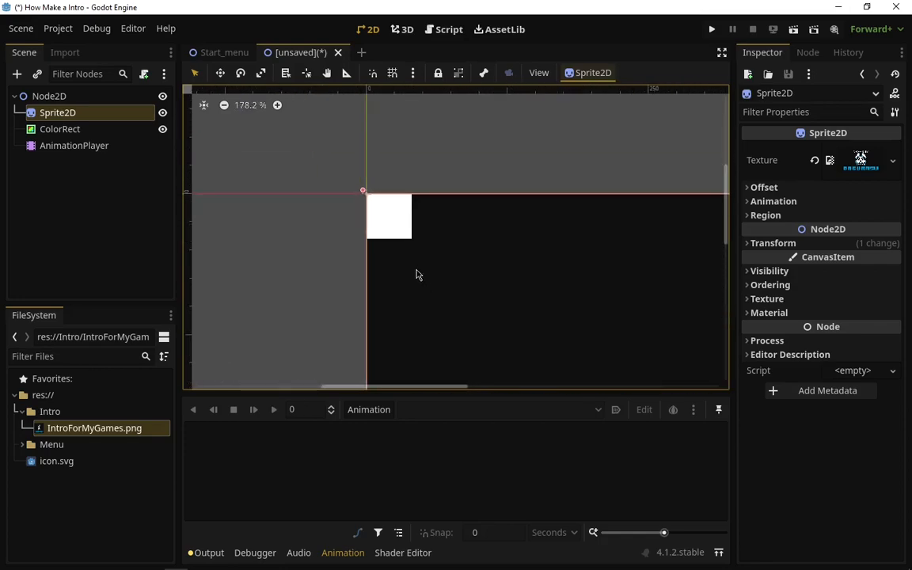
# Enlarge the ColorRect until it covers the whole intro image with a small margin beyond its edges
pyautogui.click(409, 226)
pyautogui.scroll(-10, 434, 293)
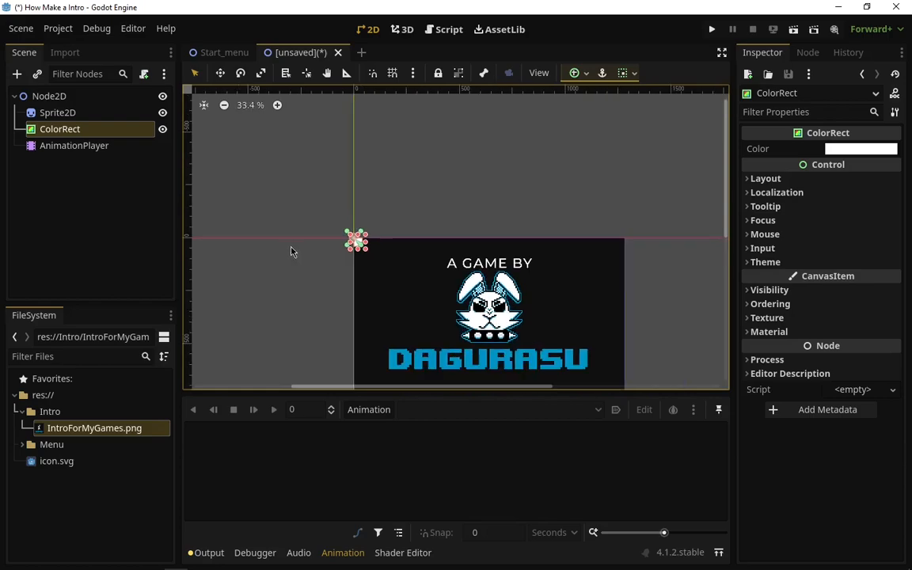
pyautogui.scroll(-3, 290, 252)
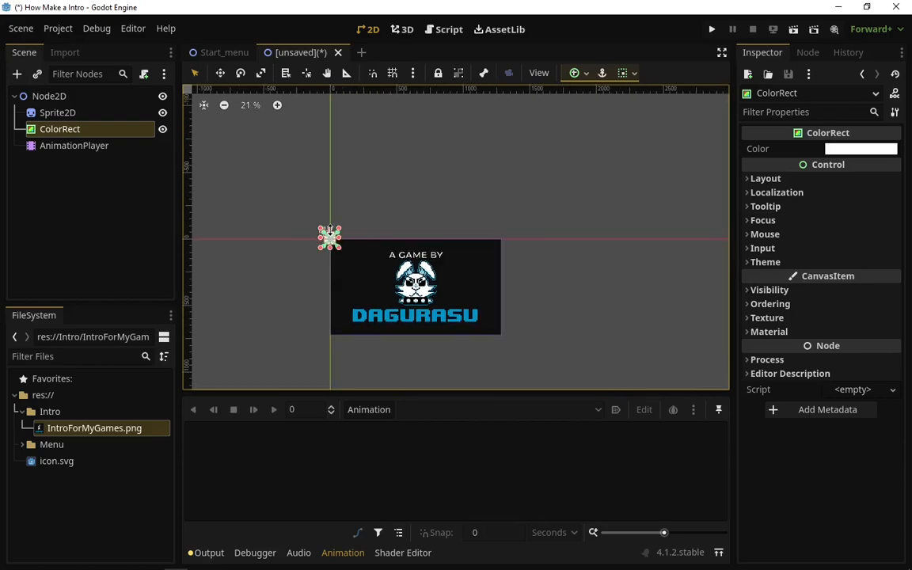
pyautogui.moveTo(339, 252); pyautogui.dragTo(513, 346)
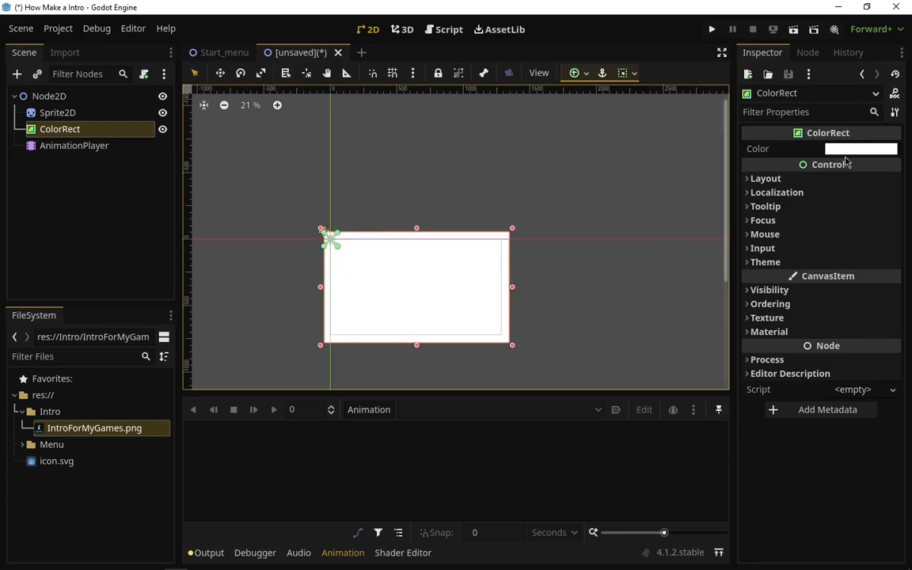
# Set the ColorRect's color to black
pyautogui.click(846, 150)
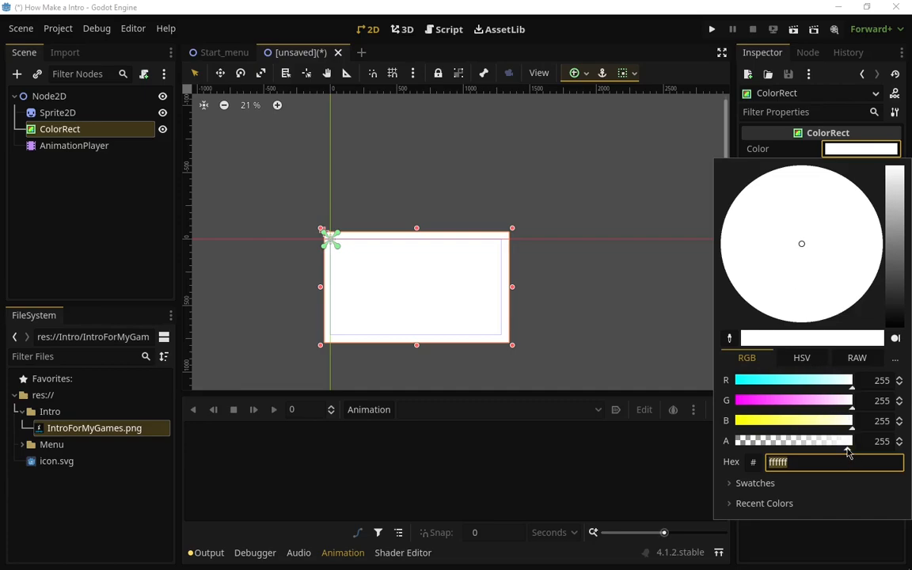
pyautogui.moveTo(895, 176); pyautogui.dragTo(897, 340)
pyautogui.click(619, 227)
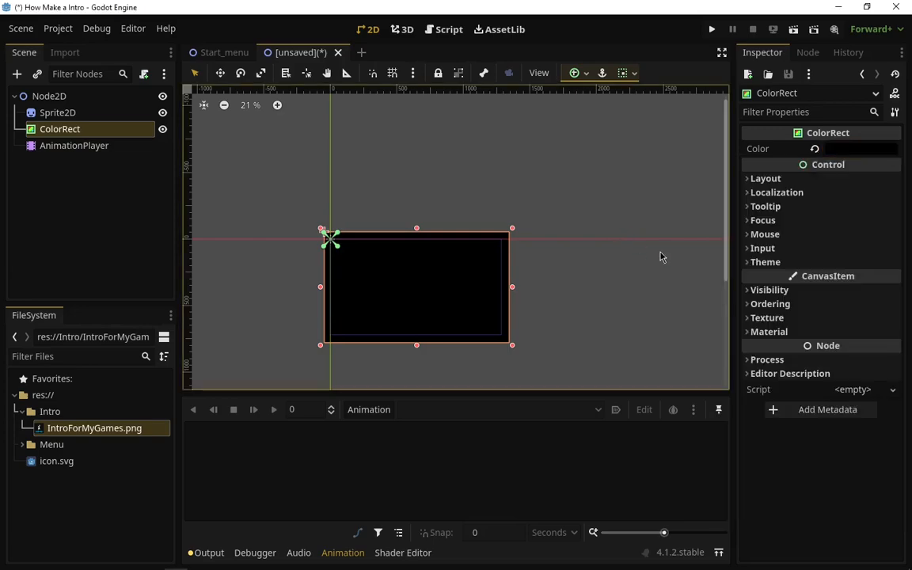
# Create a new animation named Black_in in the AnimationPlayer and set its length to 3 seconds
pyautogui.click(88, 148)
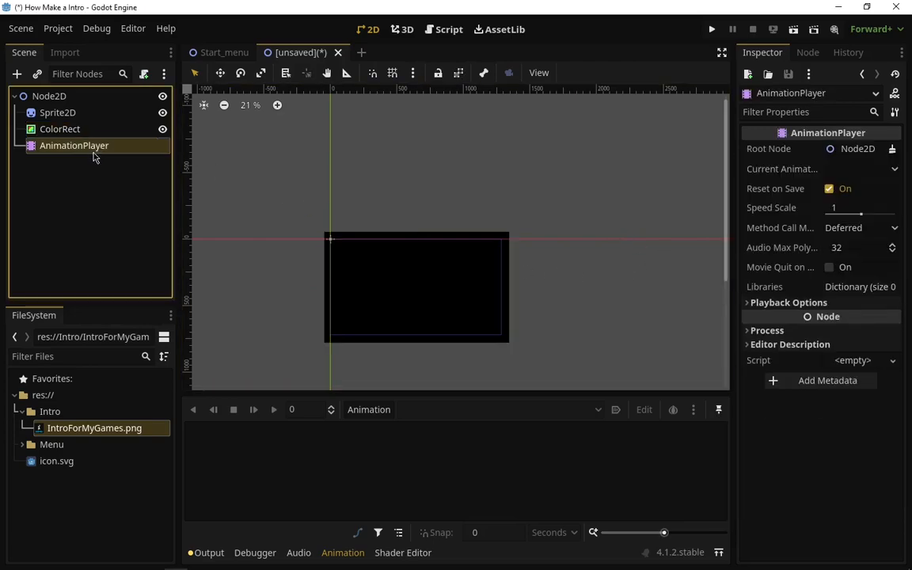
pyautogui.click(380, 415)
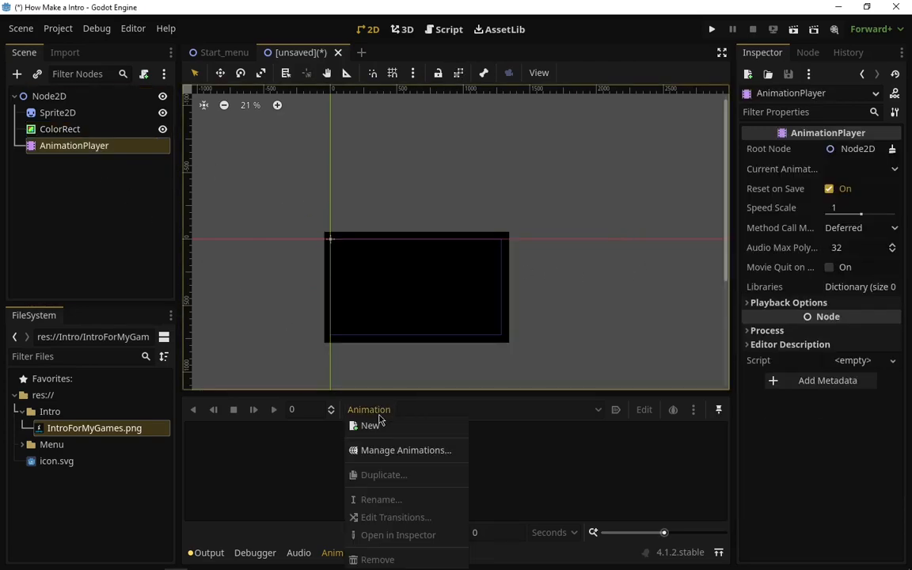
pyautogui.click(371, 426)
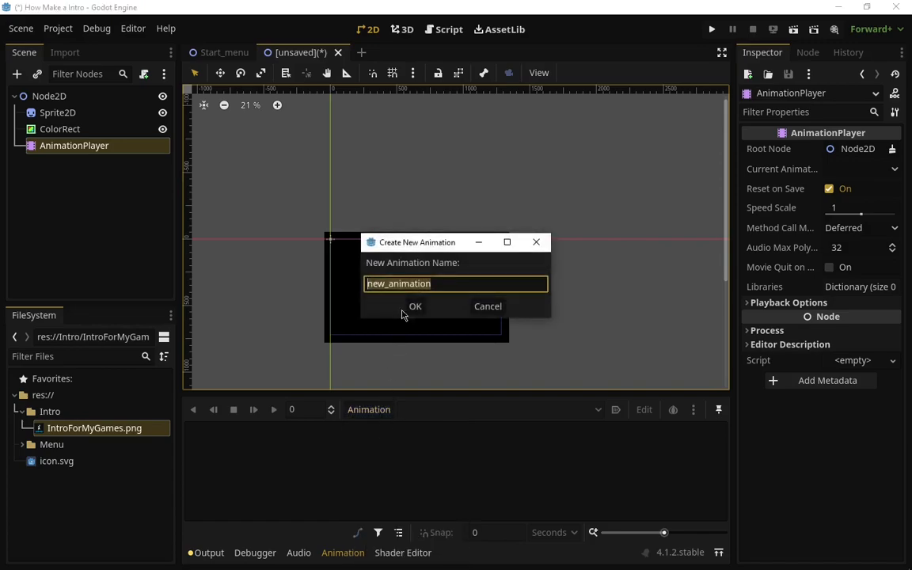
pyautogui.write('Black_in')
pyautogui.click(416, 306)
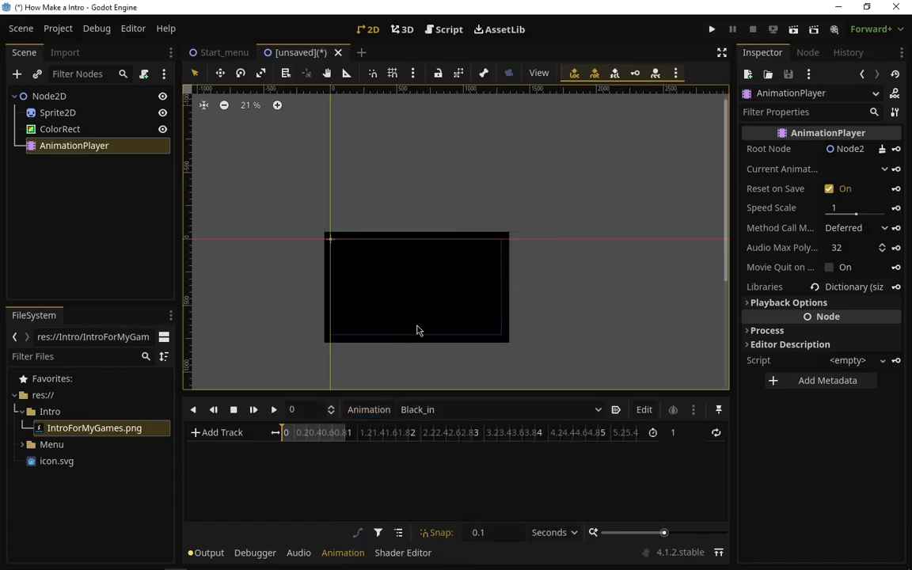
pyautogui.click(684, 432)
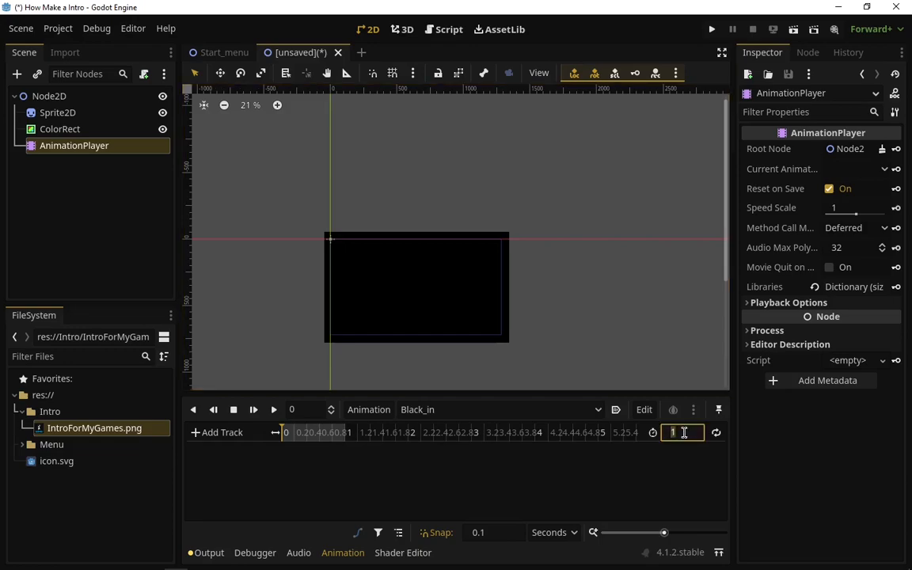
pyautogui.write('3')
pyautogui.press('Return')
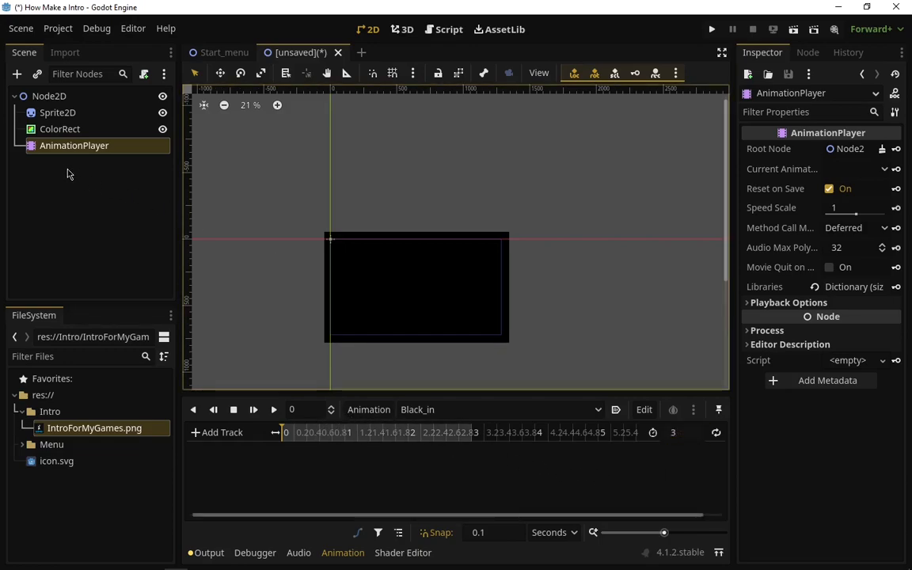
# Key the ColorRect's black color at 0 seconds in Black_in, creating a color track with a RESET track
pyautogui.click(67, 131)
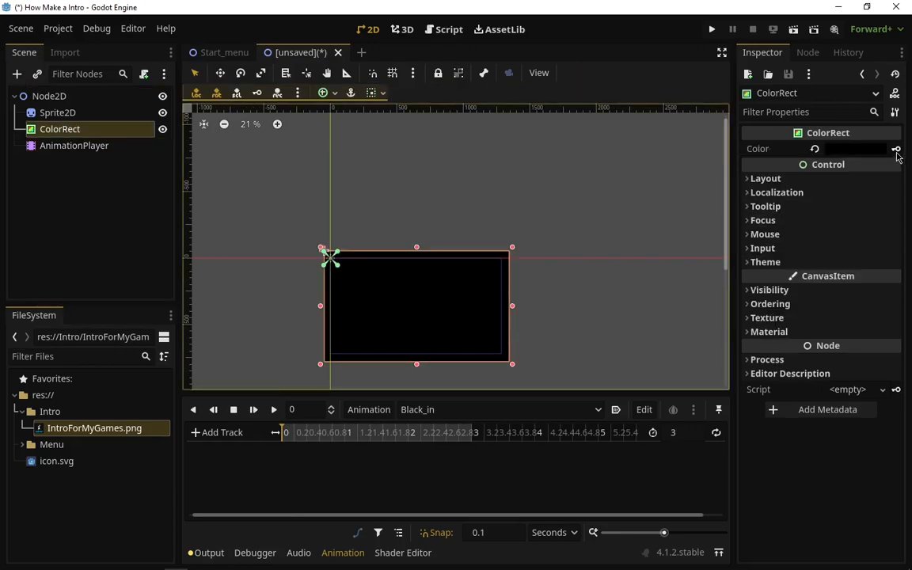
pyautogui.click(895, 149)
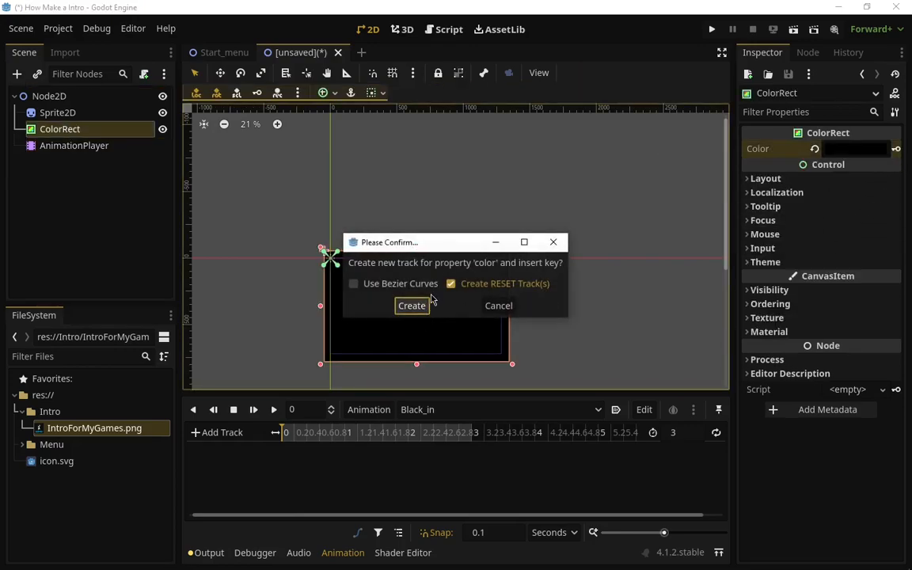
pyautogui.click(412, 306)
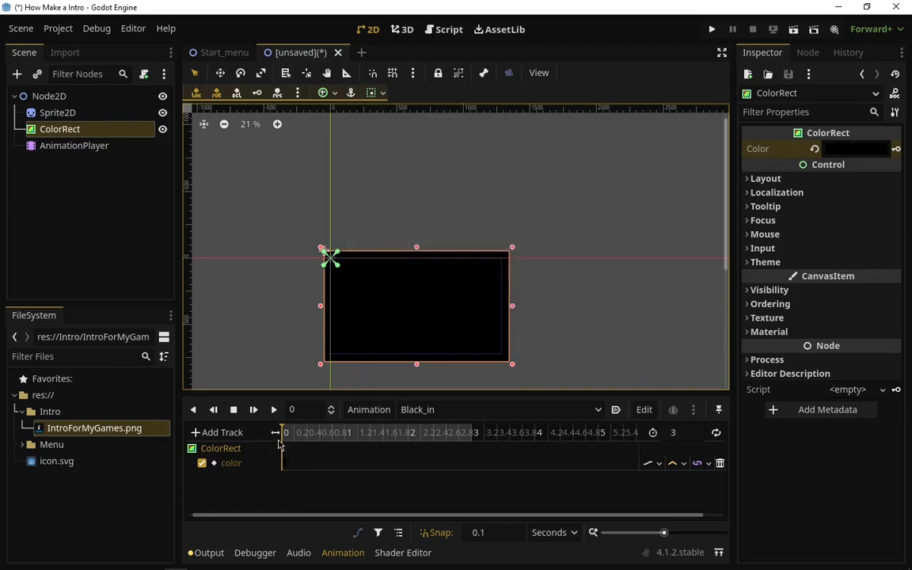
# Add a color key at 2 seconds in Black_in with the ColorRect's alpha lowered to fully transparent
pyautogui.moveTo(294, 440); pyautogui.dragTo(408, 442)
pyautogui.click(871, 149)
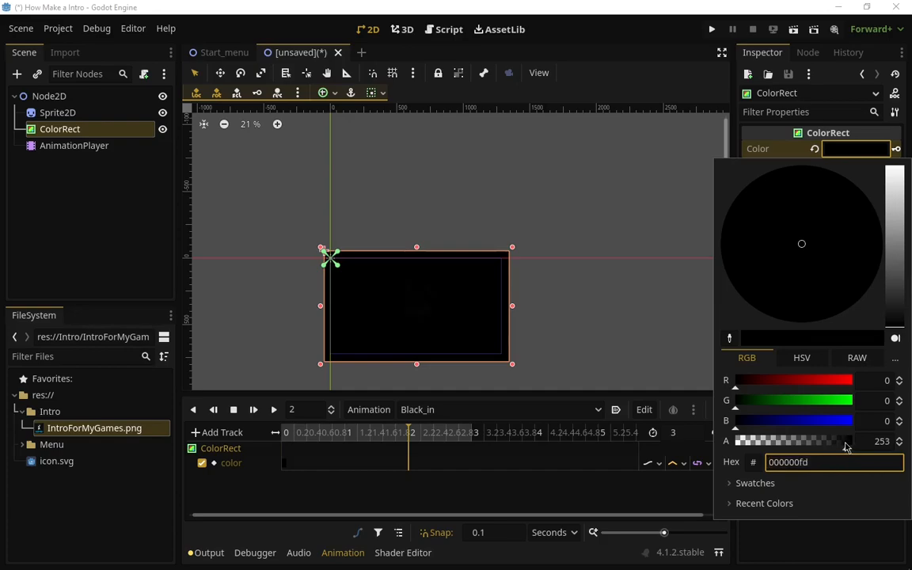
pyautogui.moveTo(846, 450); pyautogui.dragTo(705, 450)
pyautogui.click(686, 171)
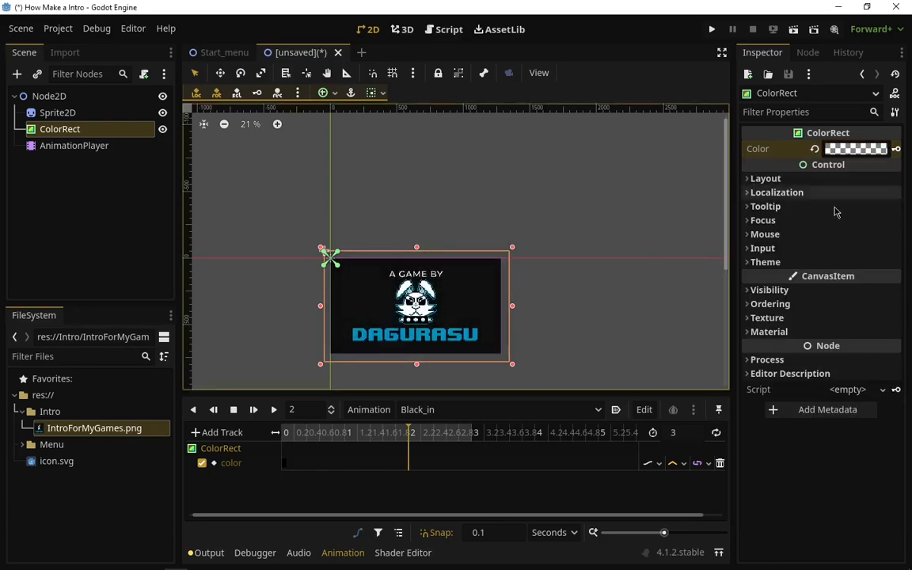
pyautogui.click(897, 150)
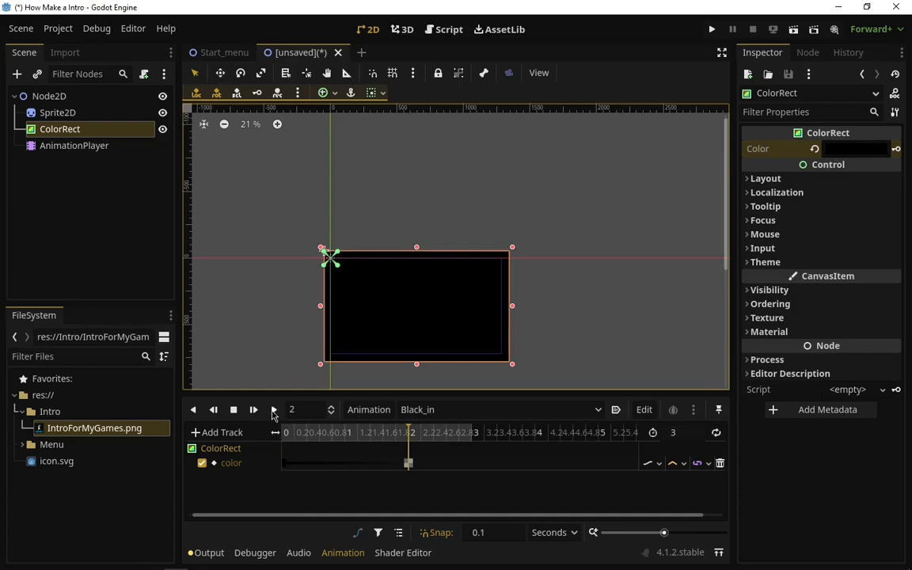
# Play the Black_in animation twice to examine the fade over the intro image
pyautogui.click(273, 411)
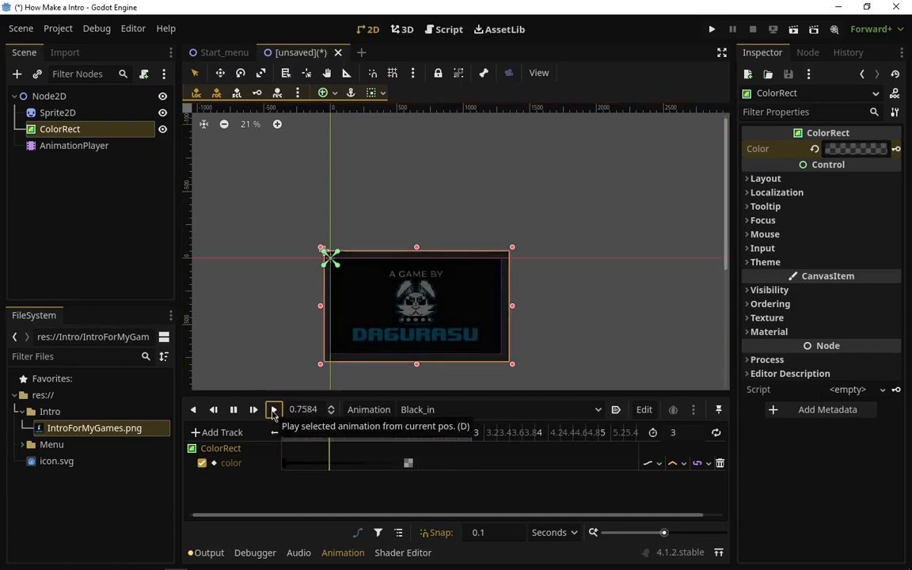
pyautogui.scroll(19, 410, 301)
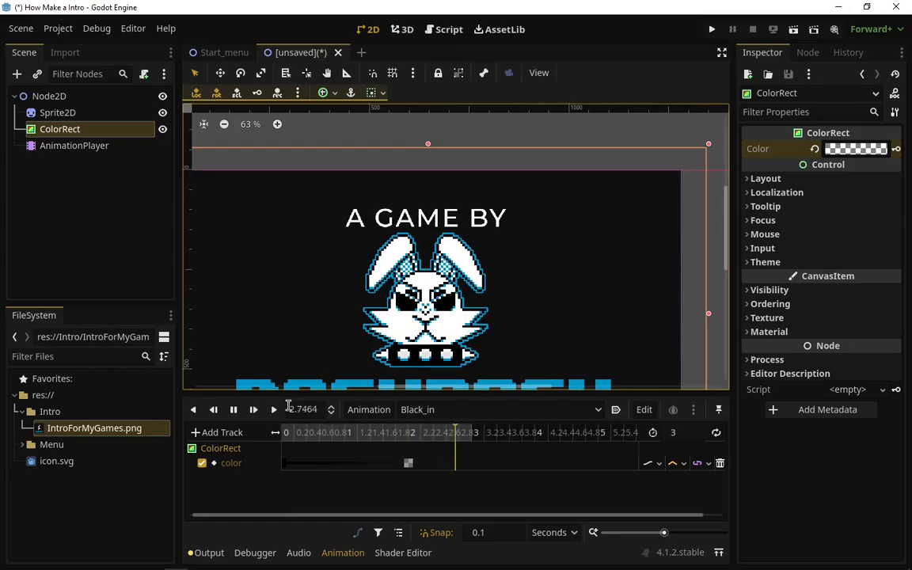
pyautogui.scroll(-16, 441, 206)
pyautogui.scroll(14, 437, 278)
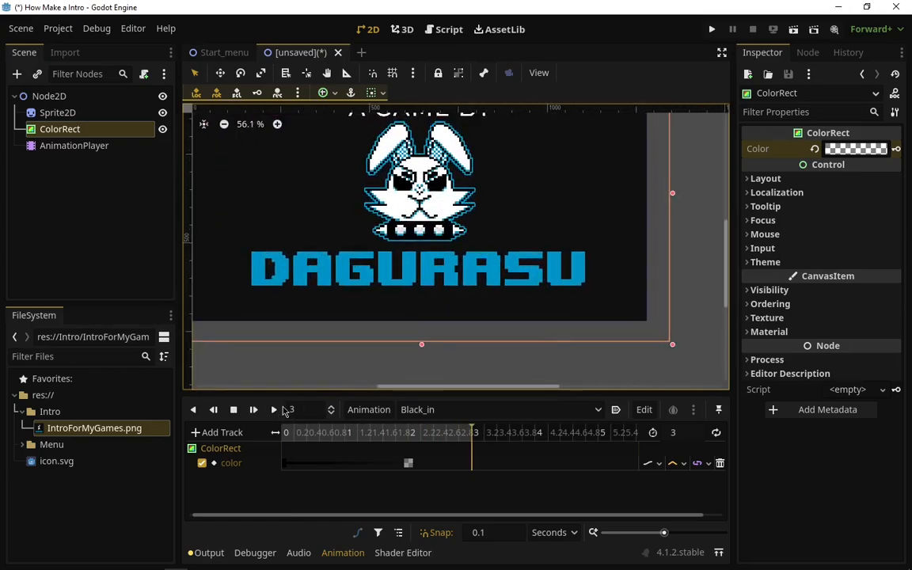
pyautogui.click(274, 409)
pyautogui.scroll(-7, 557, 196)
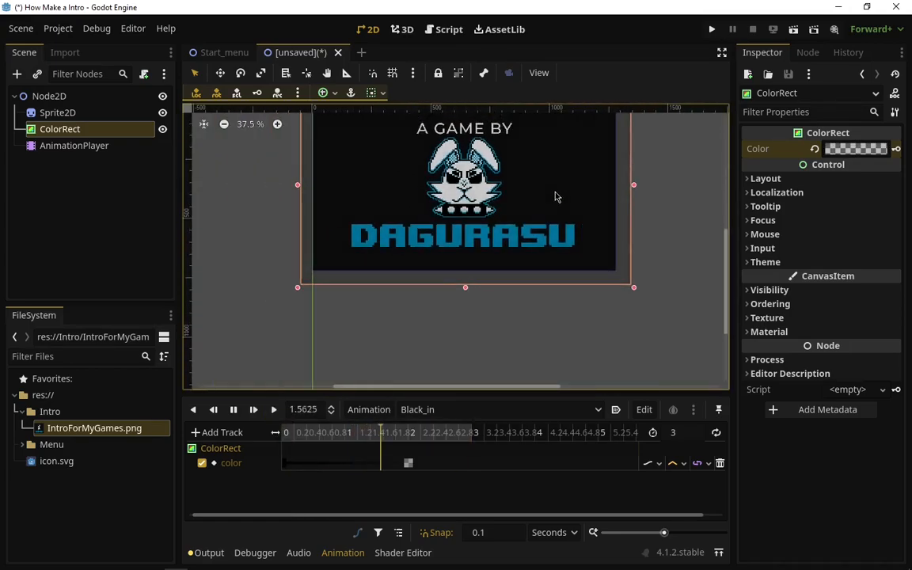
pyautogui.scroll(-4, 546, 229)
pyautogui.scroll(7, 536, 255)
pyautogui.scroll(-5, 538, 261)
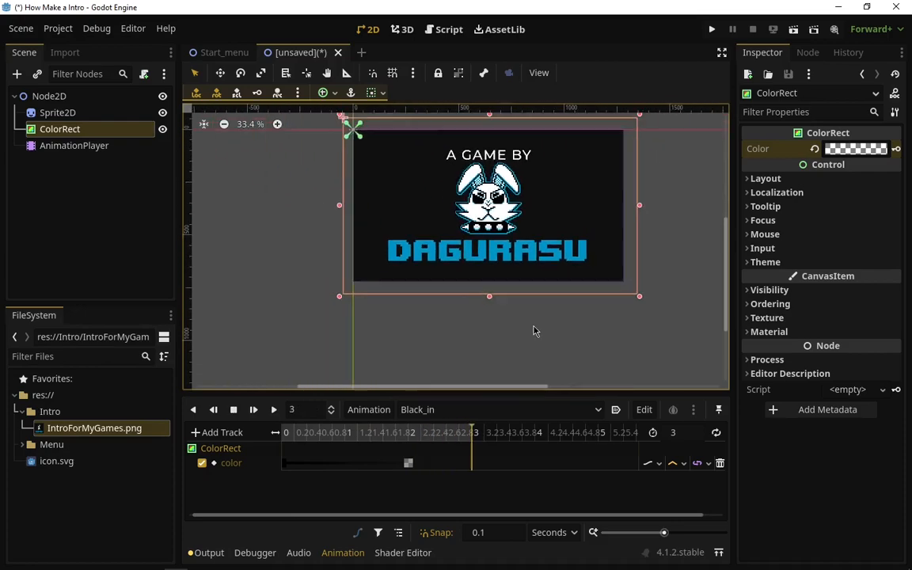
pyautogui.scroll(-1, 536, 331)
# Create a second animation named Black_out and set its length to 3 seconds
pyautogui.click(368, 409)
pyautogui.click(372, 425)
pyautogui.write('Black_out')
pyautogui.press('Return')
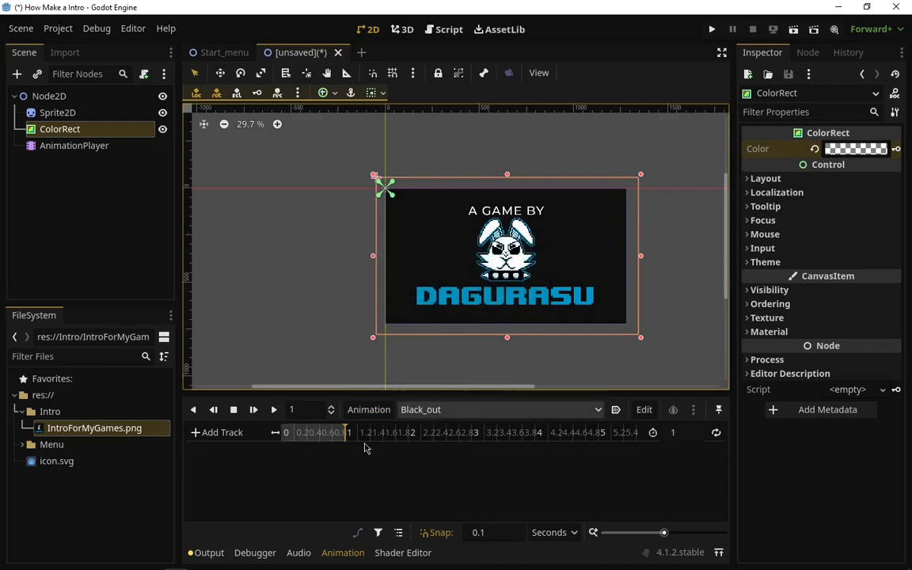
pyautogui.click(688, 434)
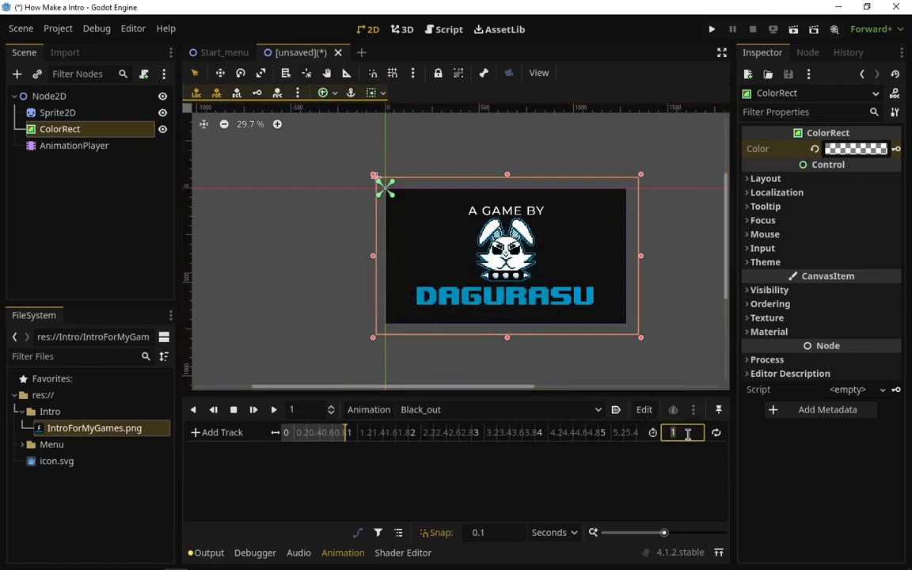
pyautogui.write('3')
pyautogui.press('Return')
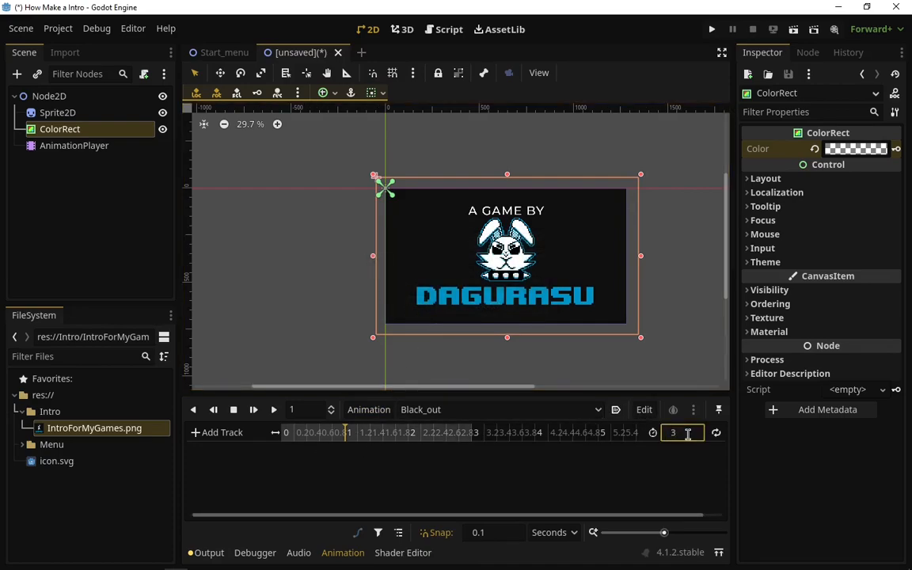
# Key the ColorRect's fully transparent color at 1 second in Black_out, adding a color track, and check its alpha
pyautogui.moveTo(339, 440); pyautogui.dragTo(252, 452)
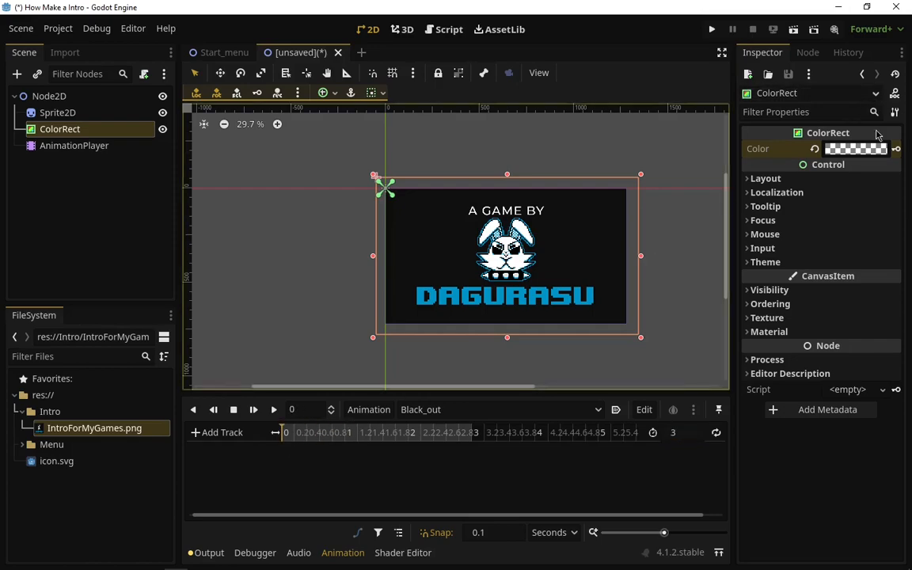
pyautogui.moveTo(366, 444); pyautogui.dragTo(346, 445)
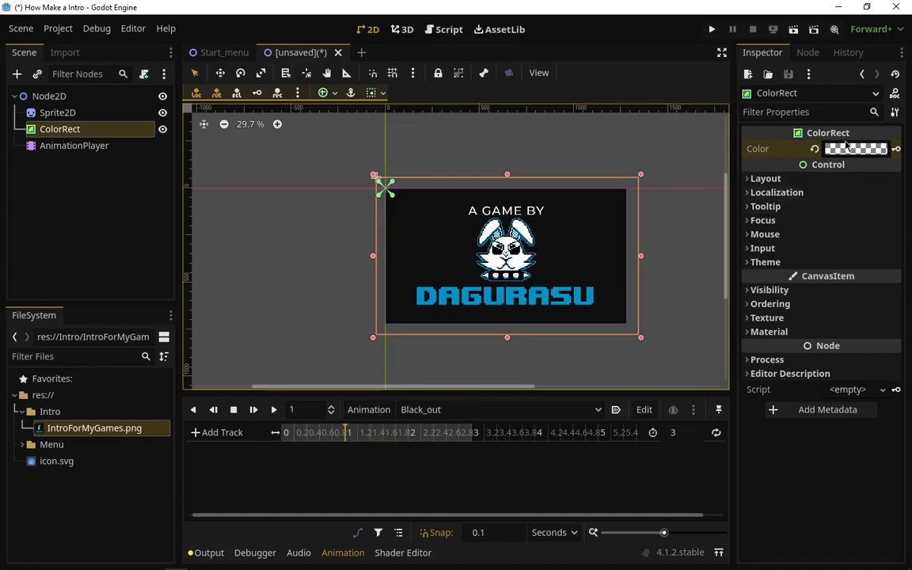
pyautogui.click(896, 150)
pyautogui.click(409, 306)
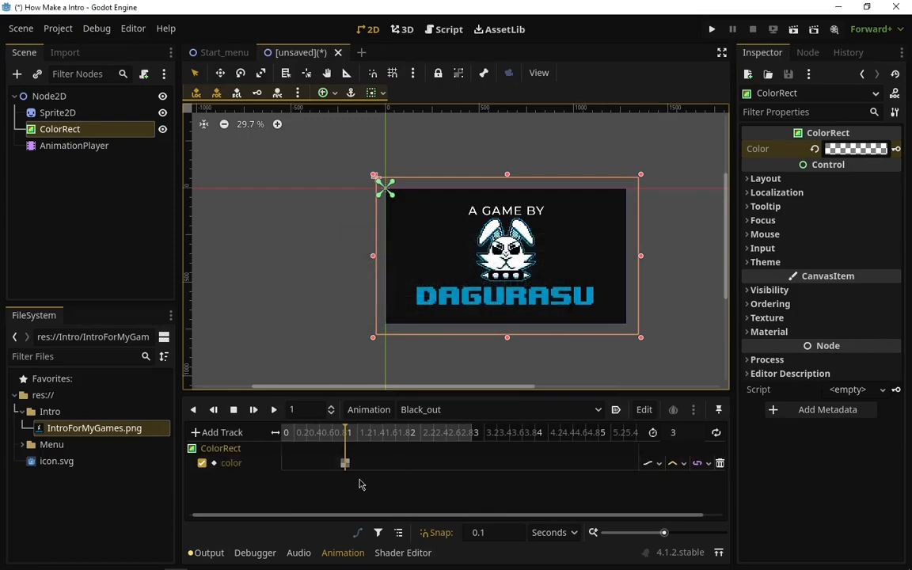
pyautogui.click(856, 149)
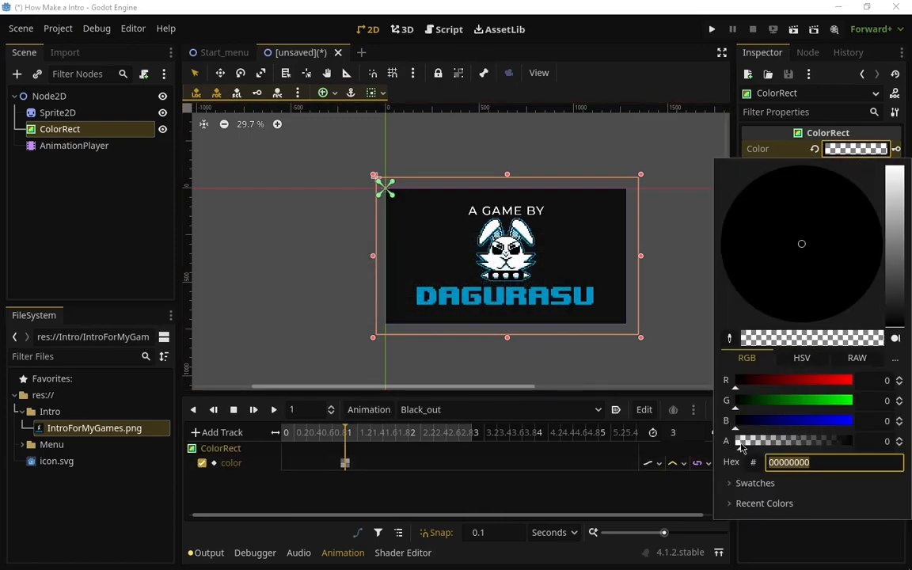
pyautogui.click(697, 329)
# Add a color key at 3 seconds in Black_out with the ColorRect's alpha raised to fully opaque black
pyautogui.moveTo(348, 437); pyautogui.dragTo(475, 436)
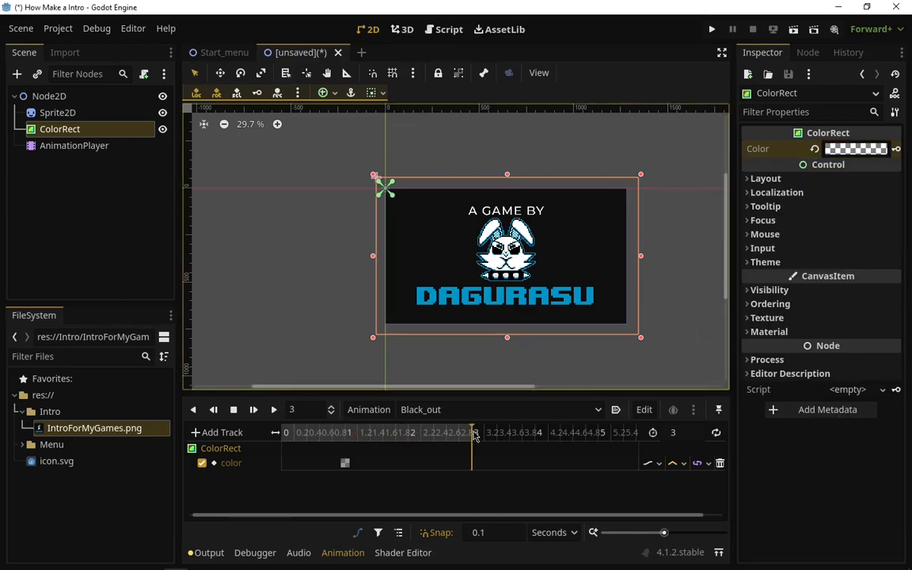
pyautogui.click(851, 148)
pyautogui.moveTo(737, 449); pyautogui.dragTo(880, 442)
pyautogui.click(682, 313)
pyautogui.click(896, 150)
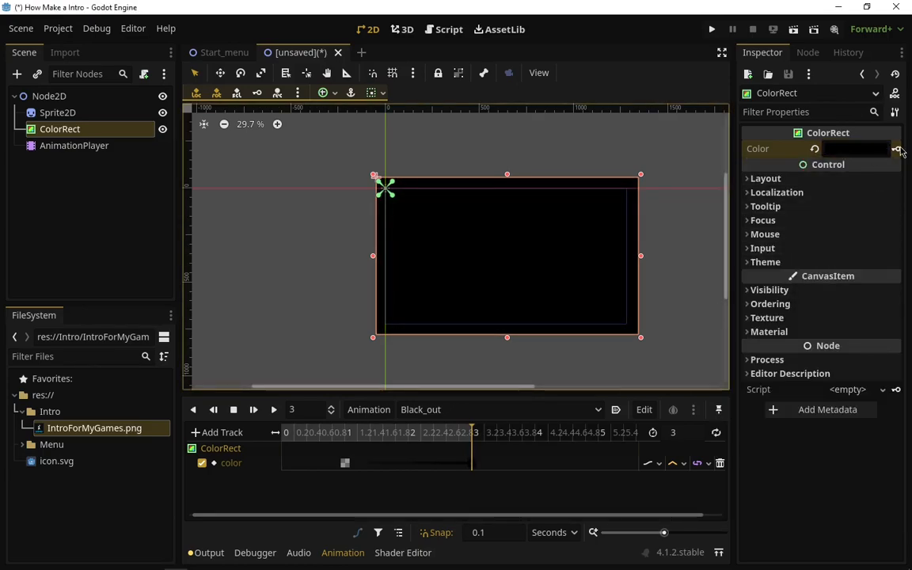
# Play the Black_out animation to examine the fade over the intro image, and select the root Node2D
pyautogui.click(274, 409)
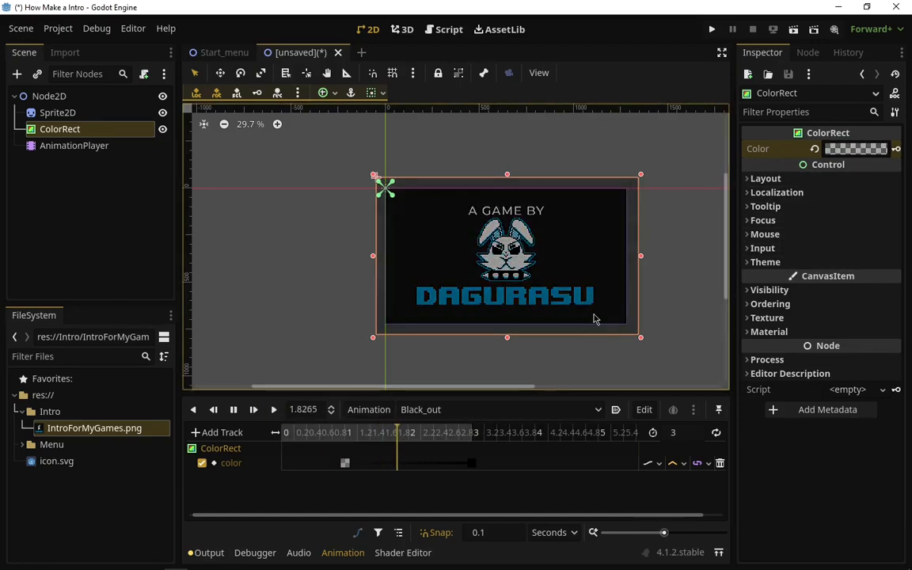
pyautogui.scroll(2, 648, 297)
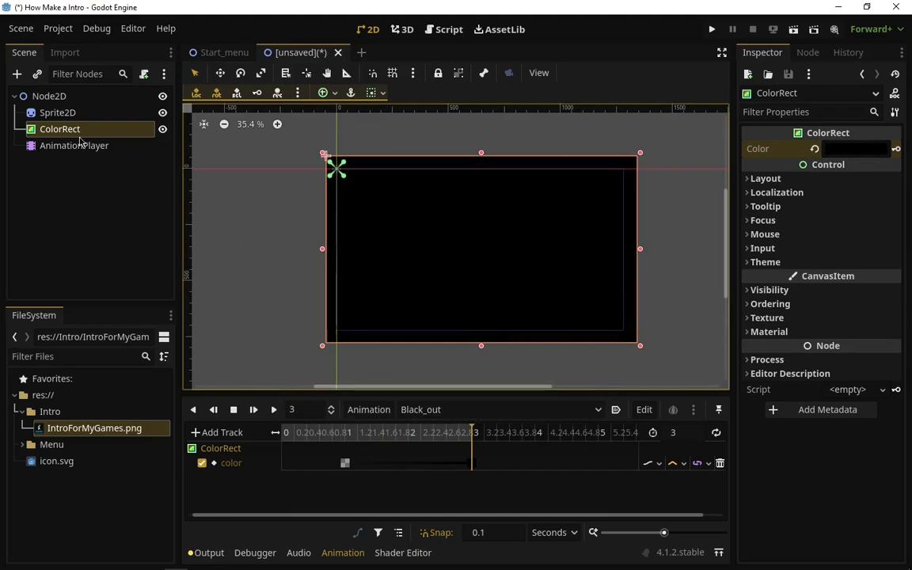
pyautogui.click(65, 98)
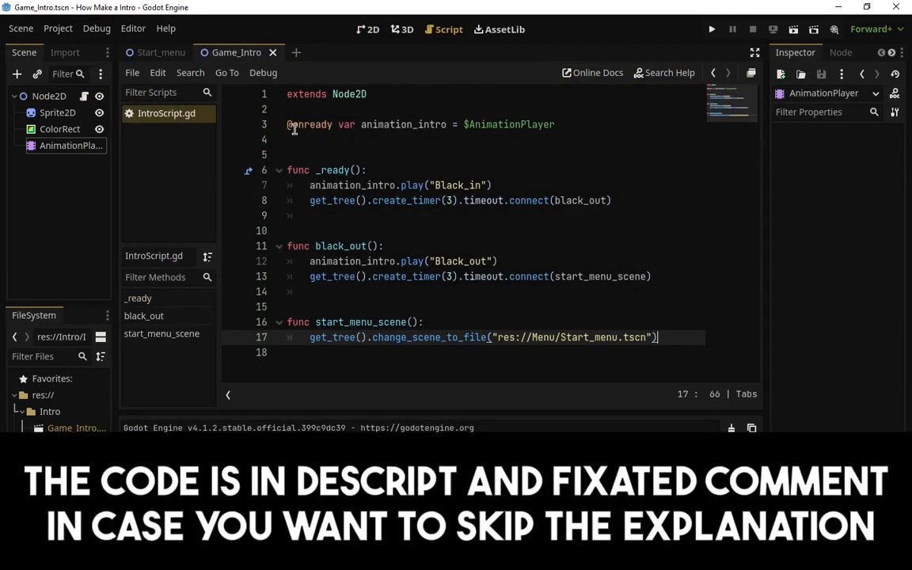
# Review IntroScript.gd: the AnimationPlayer reference, the Black_in playback and timer in _ready, and the Start_menu.tscn path in start_menu_scene
pyautogui.moveTo(288, 125); pyautogui.dragTo(555, 125)
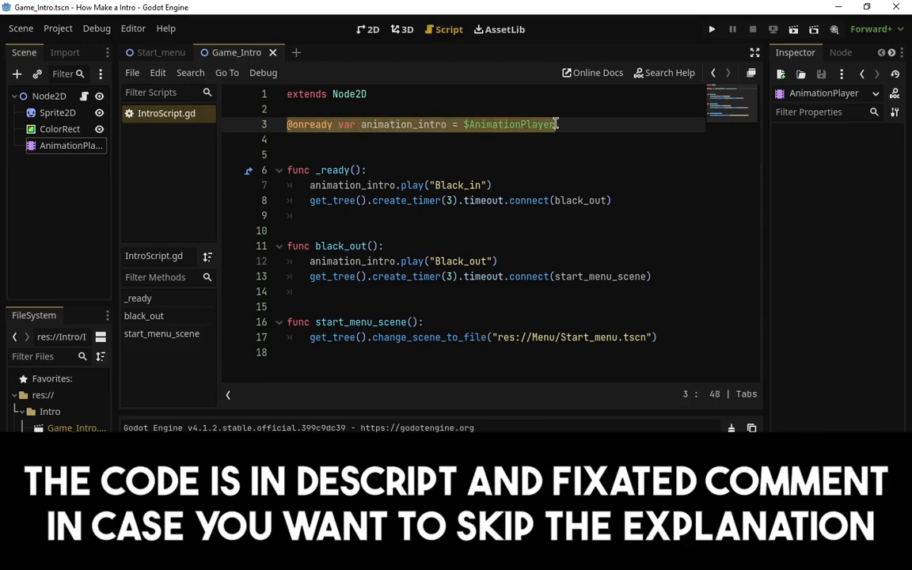
pyautogui.click(561, 125)
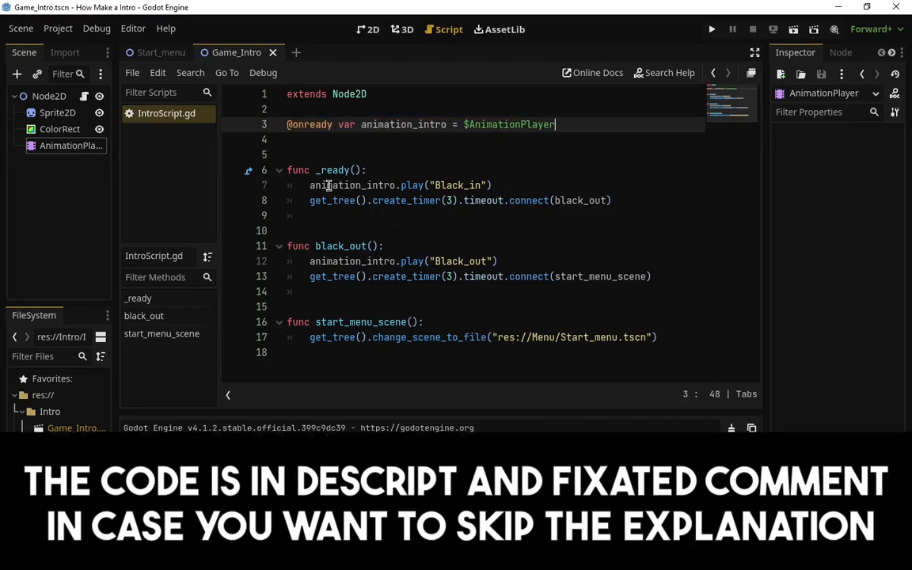
pyautogui.moveTo(310, 185); pyautogui.dragTo(497, 184)
pyautogui.moveTo(309, 201); pyautogui.dragTo(609, 202)
pyautogui.click(577, 201)
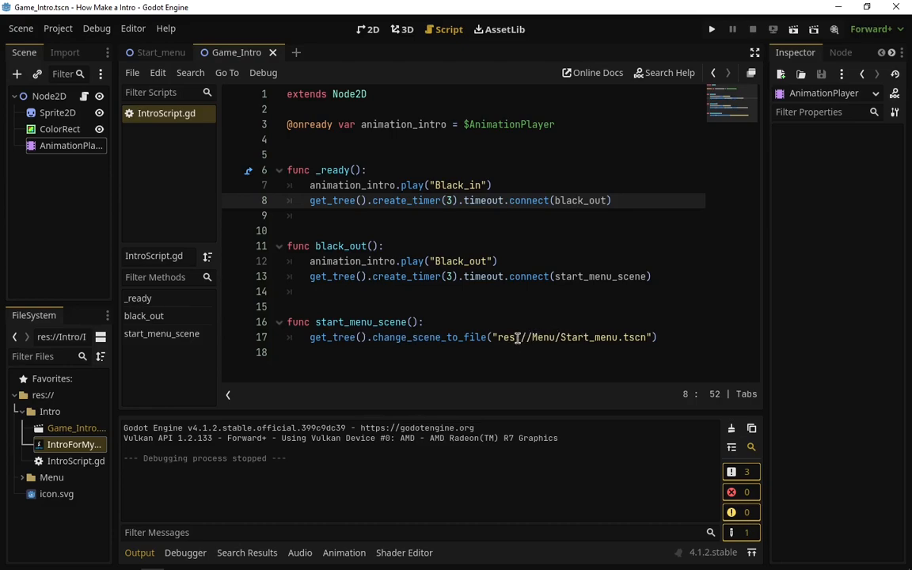
pyautogui.moveTo(518, 337); pyautogui.dragTo(643, 338)
pyautogui.click(674, 338)
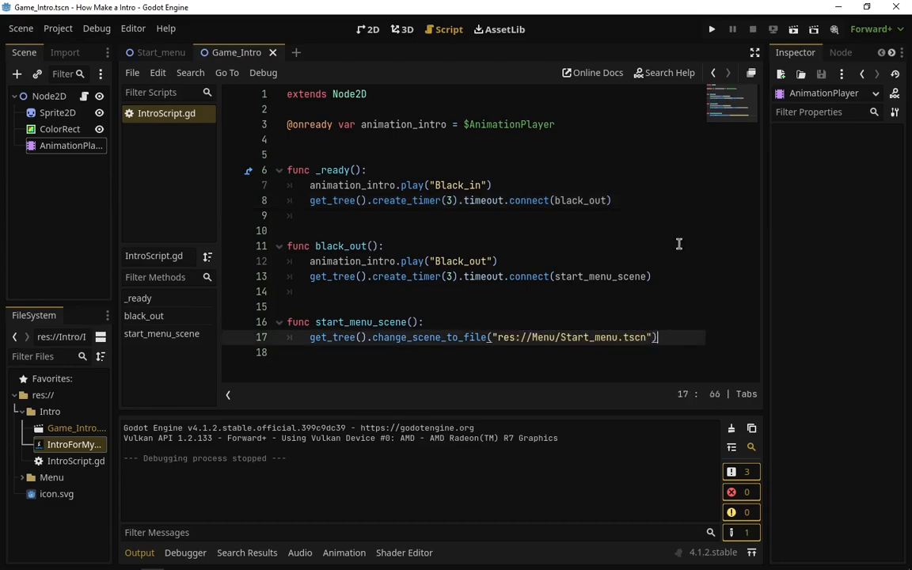
# Run the project to test the intro fades and the change to the start menu scene
pyautogui.click(713, 31)
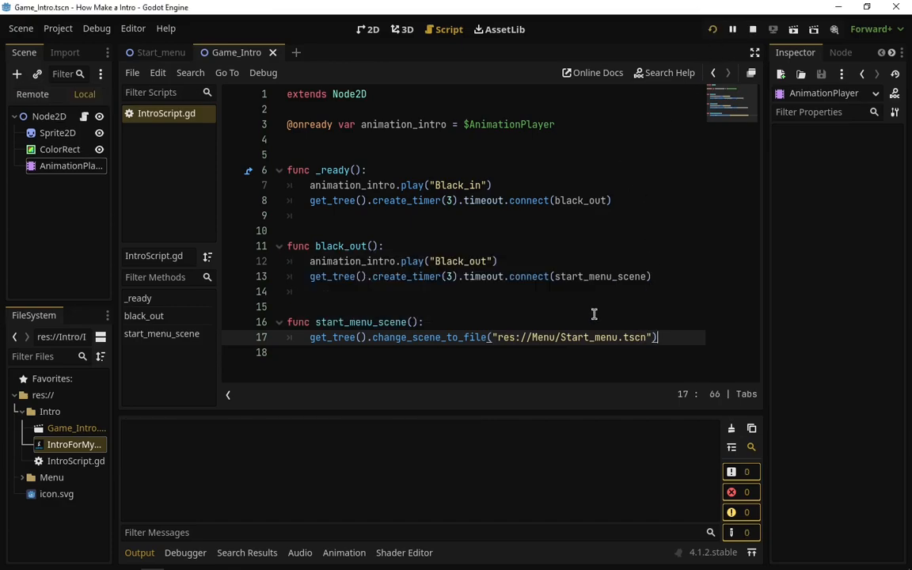